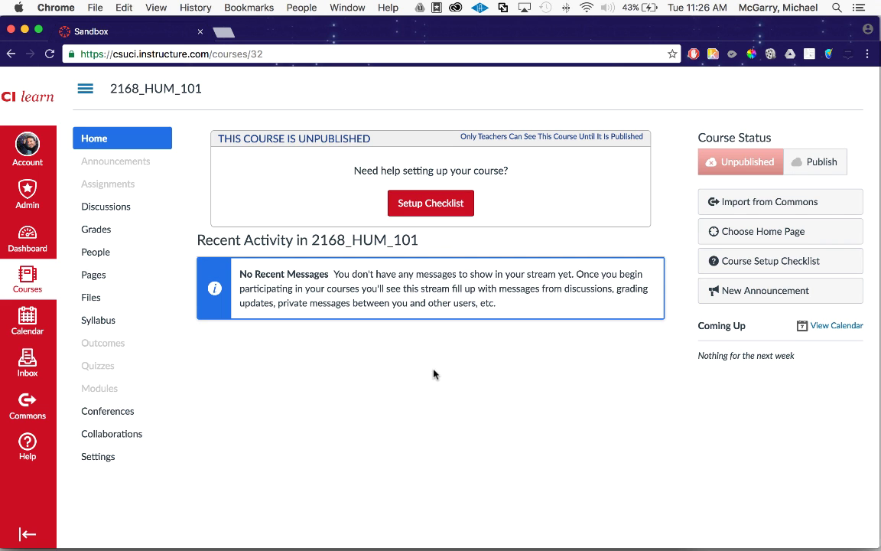
Step: Search Canvas Commons for 'csuci' resources
{"action": "left_click", "coordinate": [27, 411]}
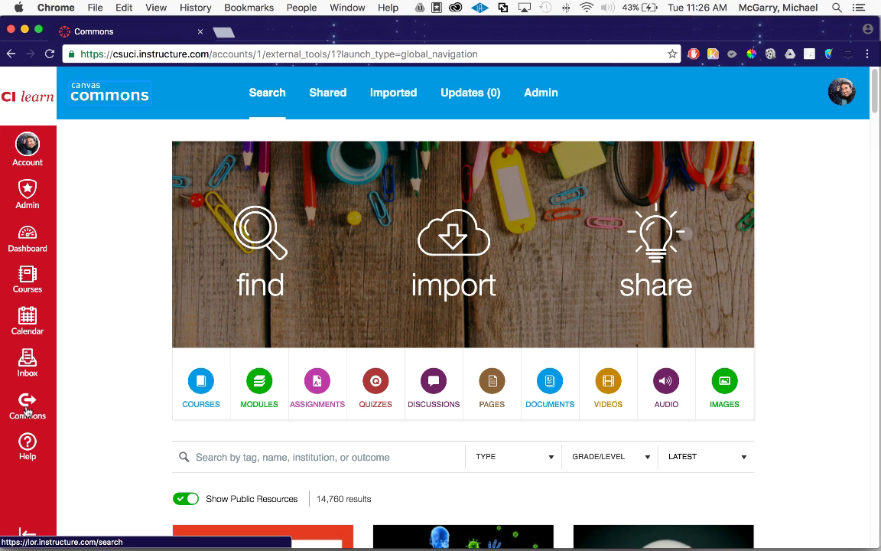
{"action": "left_click", "coordinate": [282, 457]}
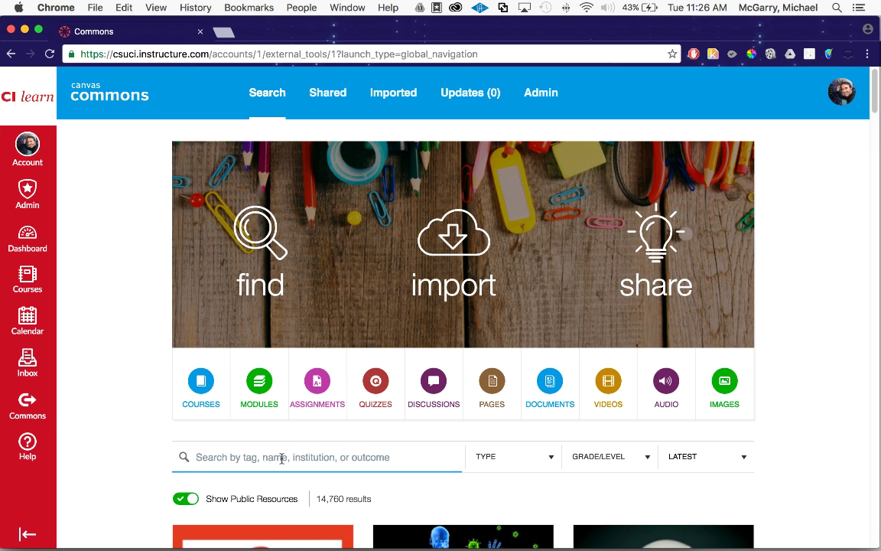
{"action": "type", "text": "csuci"}
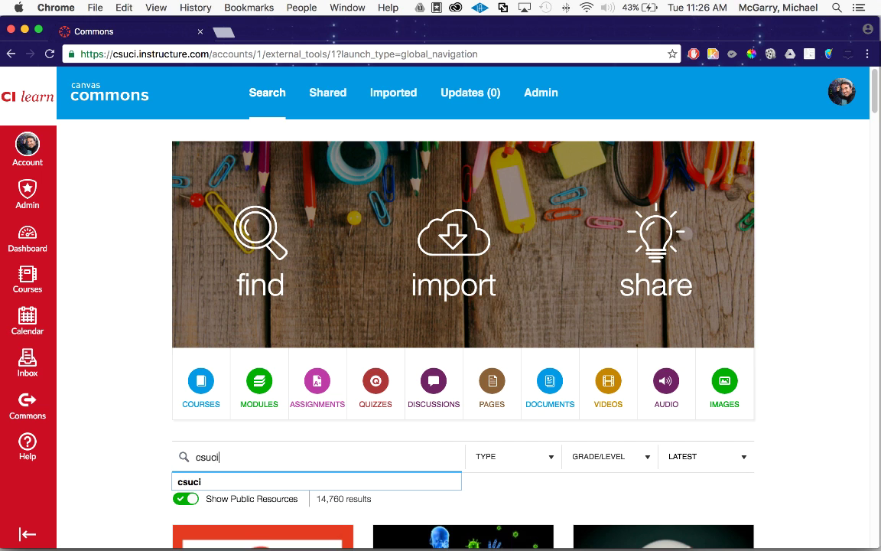
{"action": "key", "text": "Return"}
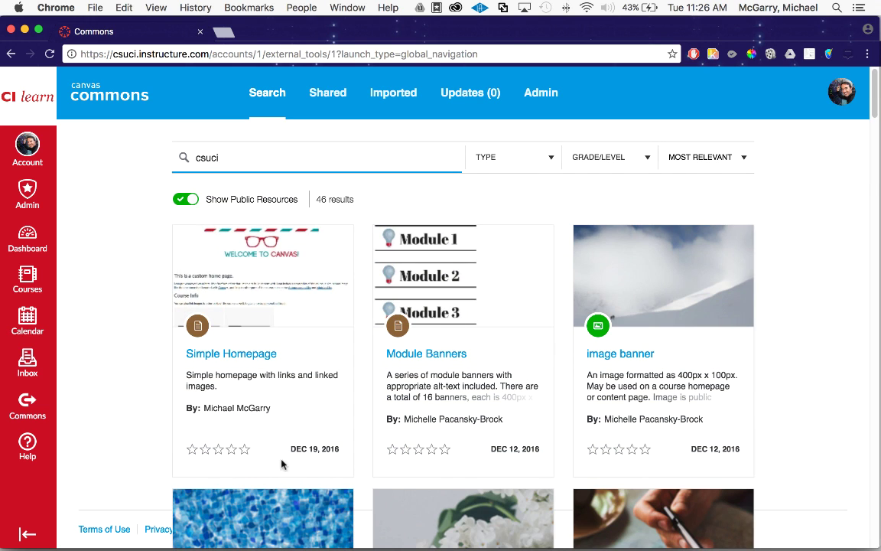
Step: Open the Simple Homepage resource and import it into the Sandbox course
{"action": "left_click", "coordinate": [264, 354]}
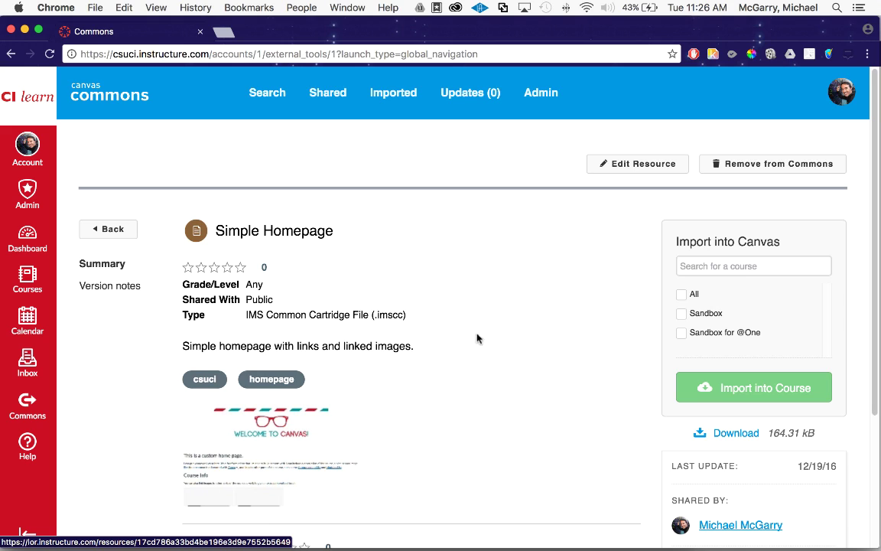
{"action": "left_click", "coordinate": [683, 314]}
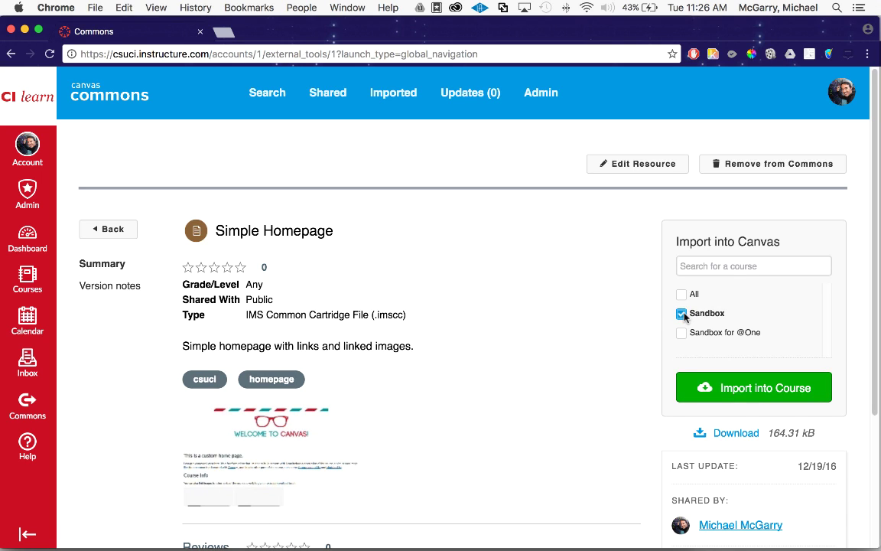
{"action": "left_click", "coordinate": [724, 388]}
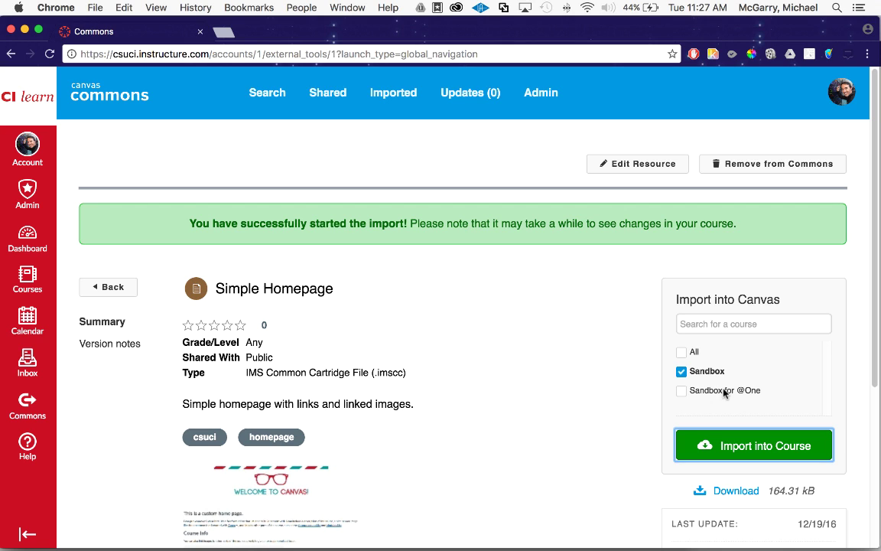
Step: Go to the Sandbox course and show its Pages list
{"action": "left_click", "coordinate": [27, 287]}
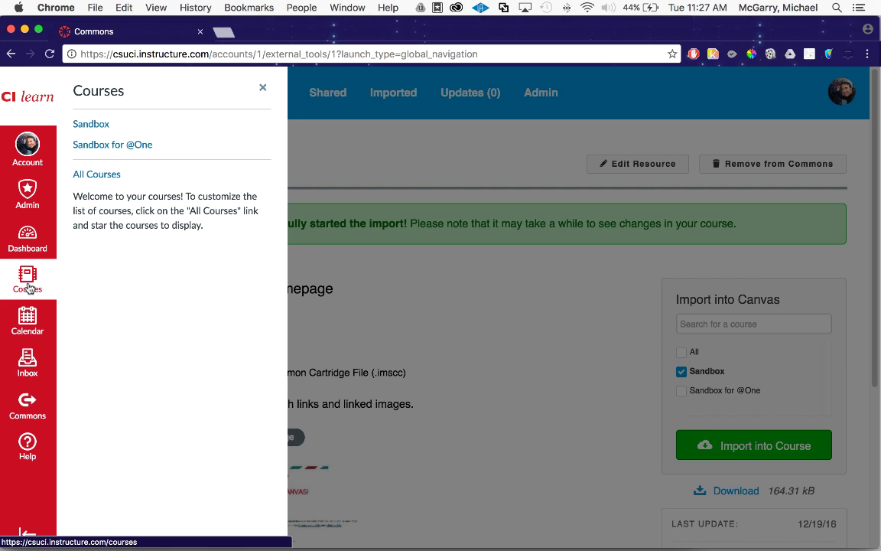
{"action": "left_click", "coordinate": [92, 125]}
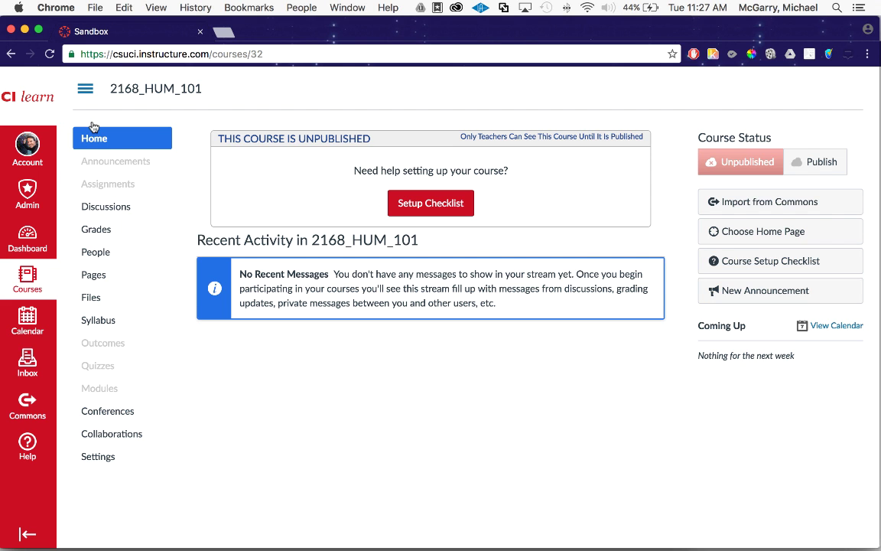
{"action": "left_click", "coordinate": [116, 275]}
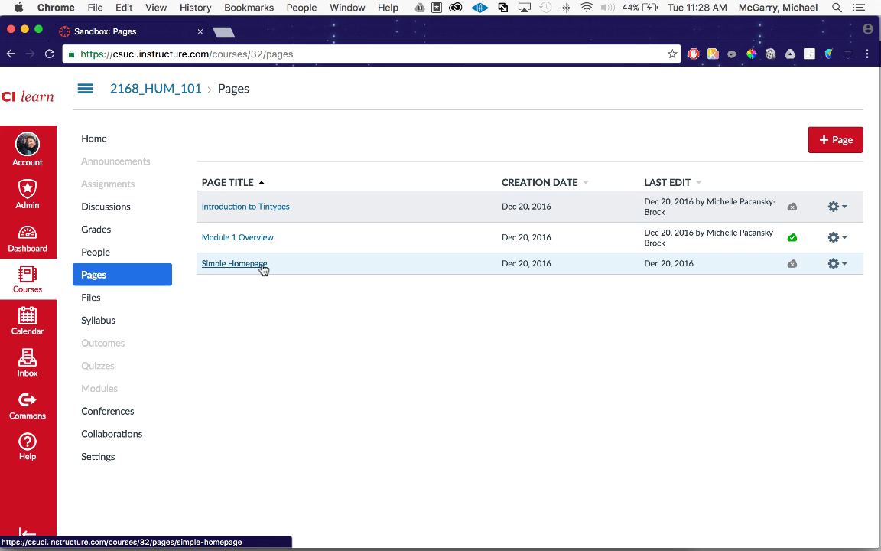
Step: Open the imported Simple Homepage page in the page editor
{"action": "left_click", "coordinate": [263, 269]}
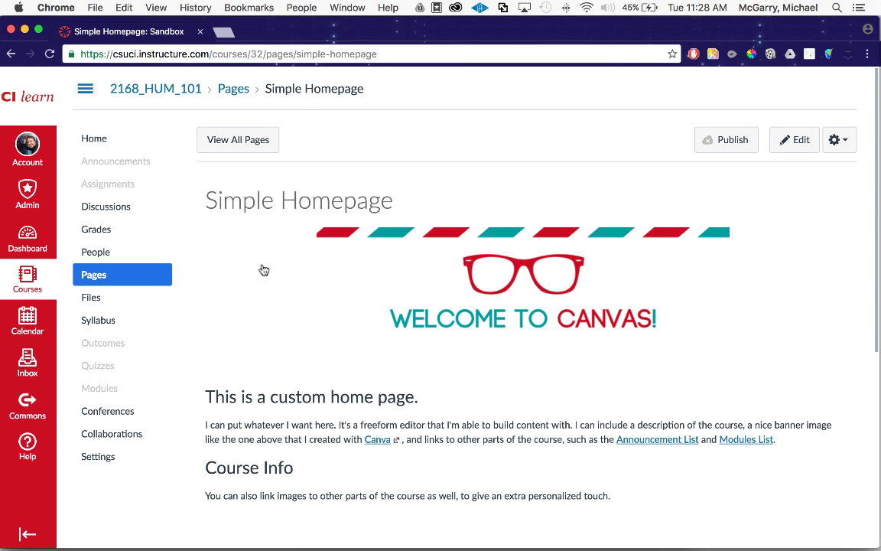
{"action": "left_click", "coordinate": [795, 148]}
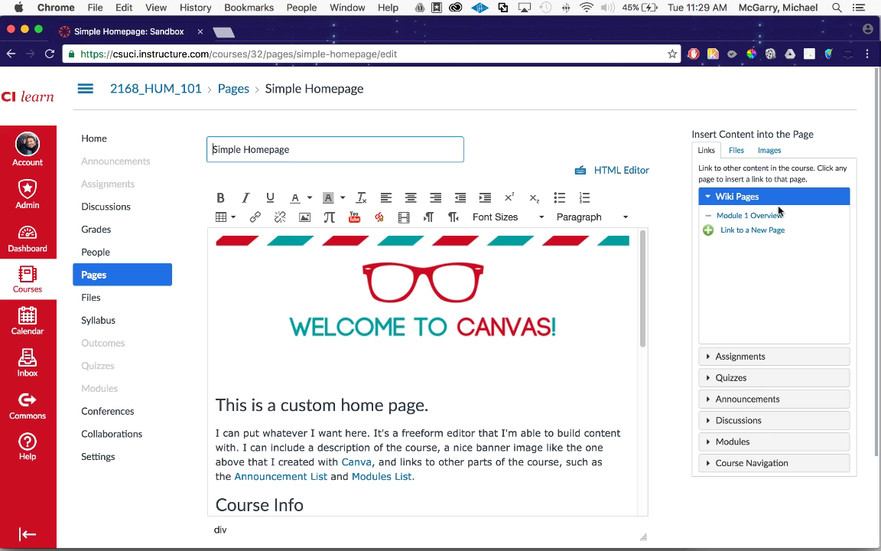
Step: Delete the Welcome to Canvas banner and browse the available images
{"action": "left_click", "coordinate": [589, 292]}
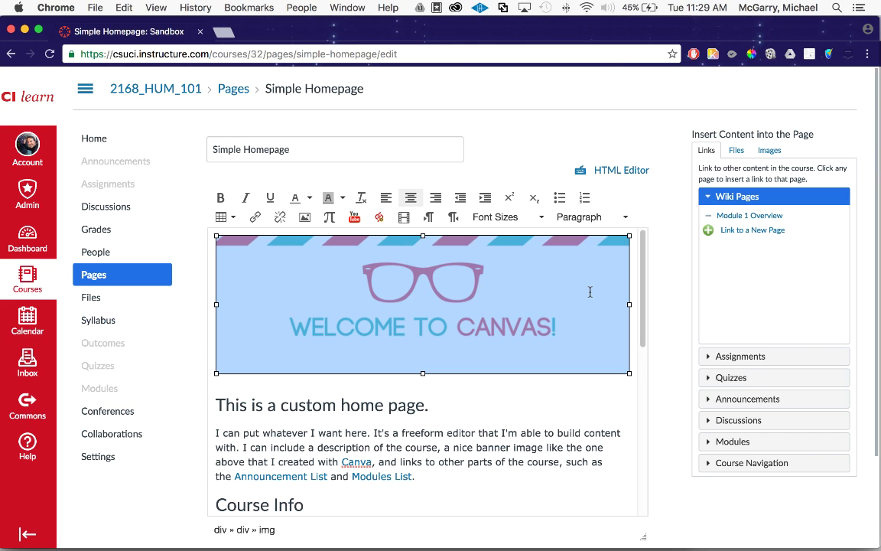
{"action": "key", "text": "BackSpace"}
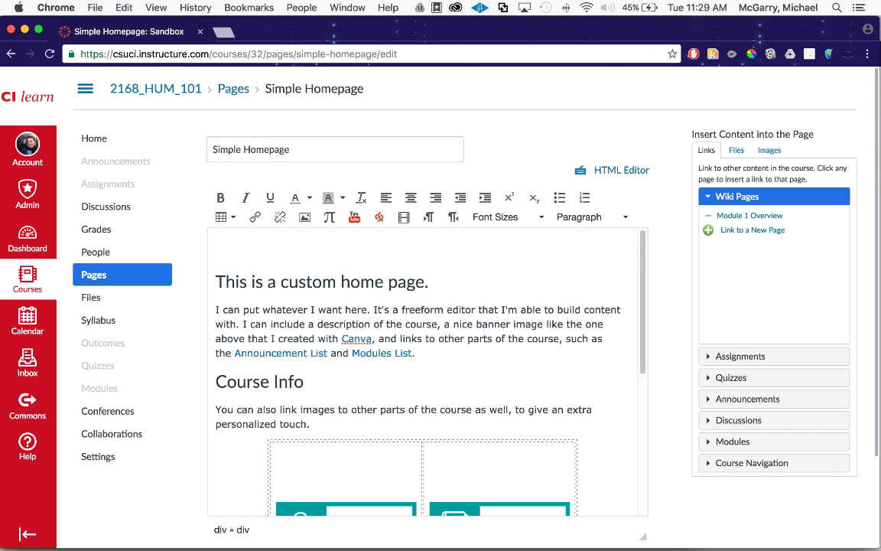
{"action": "left_click", "coordinate": [773, 151]}
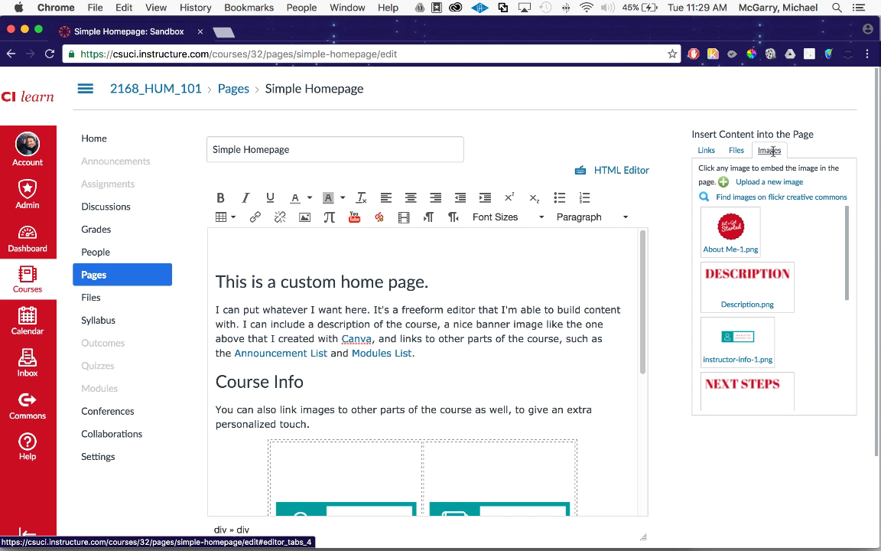
{"action": "scroll", "coordinate": [802, 227], "scroll_direction": "down", "scroll_amount": 3}
{"action": "scroll", "coordinate": [800, 250], "scroll_direction": "down", "scroll_amount": 3}
{"action": "scroll", "coordinate": [816, 254], "scroll_direction": "down", "scroll_amount": 2}
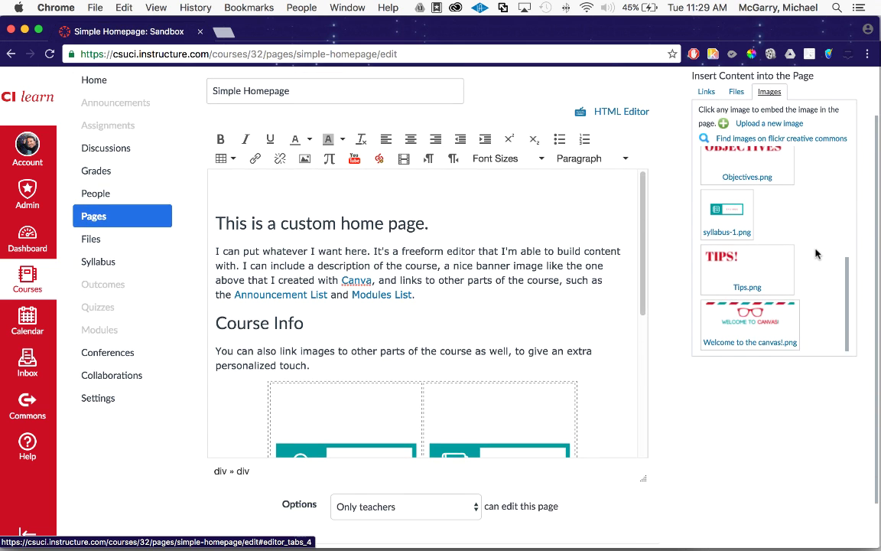
{"action": "scroll", "coordinate": [816, 254], "scroll_direction": "up", "scroll_amount": 3}
{"action": "scroll", "coordinate": [816, 254], "scroll_direction": "up", "scroll_amount": 3}
{"action": "scroll", "coordinate": [815, 254], "scroll_direction": "up", "scroll_amount": 4}
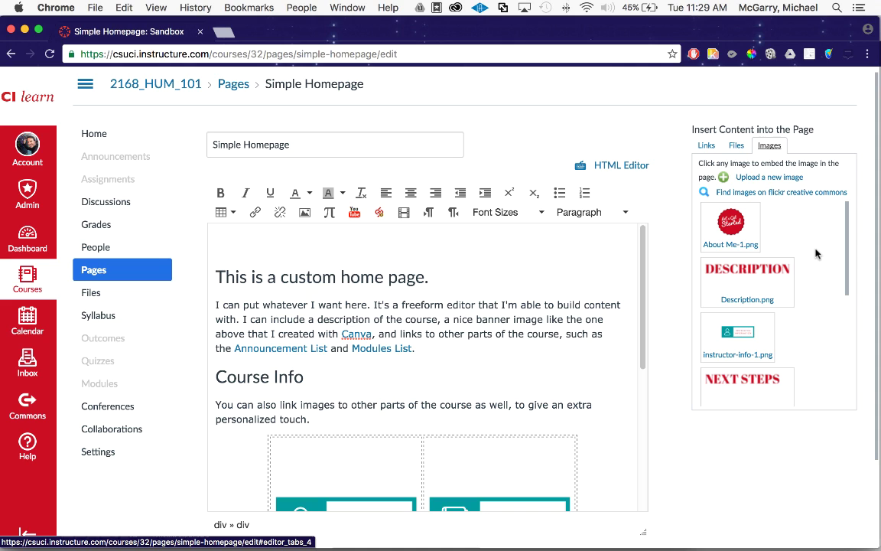
Step: Insert a Flickr Creative Commons photo found by searching 'welcome'
{"action": "left_click", "coordinate": [804, 194]}
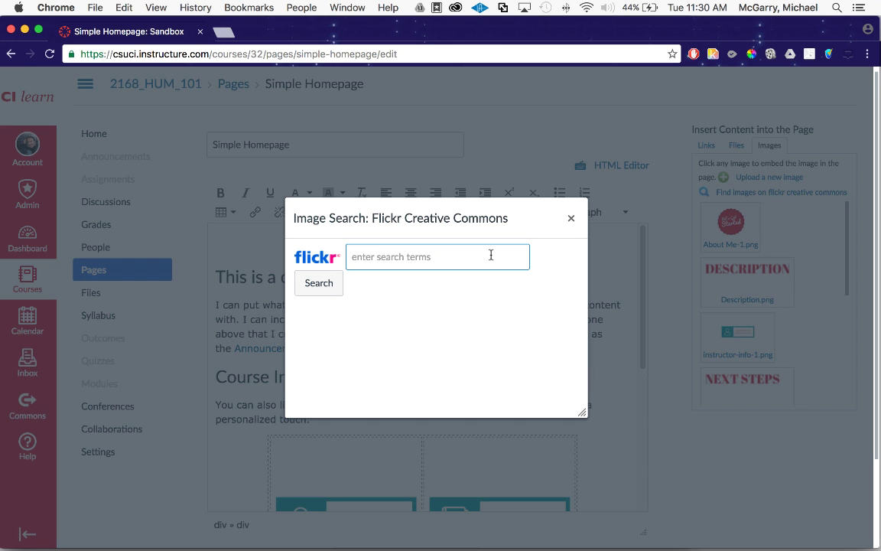
{"action": "type", "text": "welcome"}
{"action": "key", "text": "Return"}
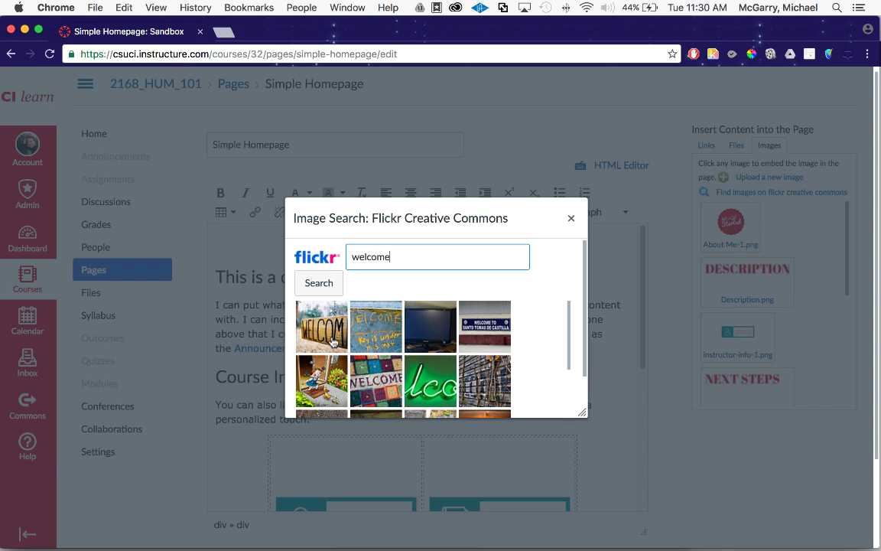
{"action": "left_click", "coordinate": [333, 342]}
{"action": "scroll", "coordinate": [333, 342], "scroll_direction": "down", "scroll_amount": 5}
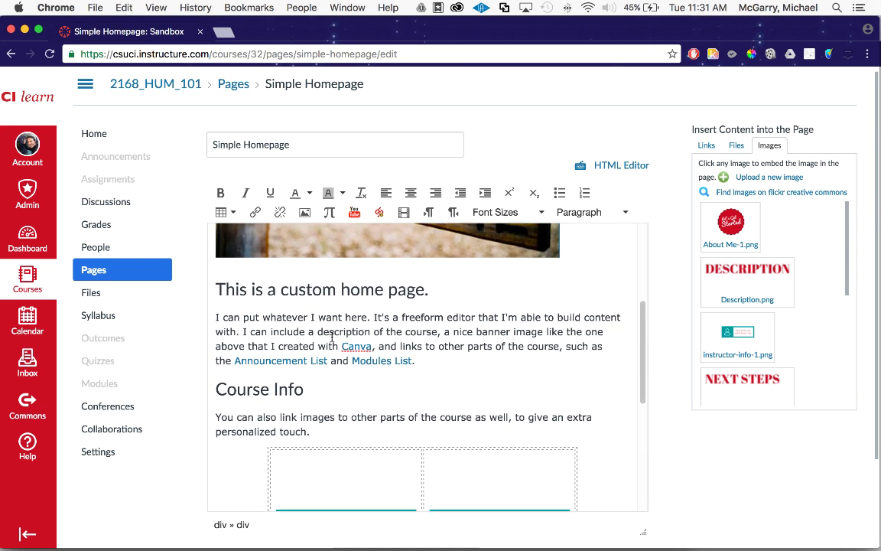
Step: Link the Syllabus graphic to Course Syllabus under Course Navigation links
{"action": "scroll", "coordinate": [332, 336], "scroll_direction": "down", "scroll_amount": 3}
{"action": "scroll", "coordinate": [332, 336], "scroll_direction": "down", "scroll_amount": 1}
{"action": "scroll", "coordinate": [332, 336], "scroll_direction": "down", "scroll_amount": 1}
{"action": "scroll", "coordinate": [332, 337], "scroll_direction": "down", "scroll_amount": 1}
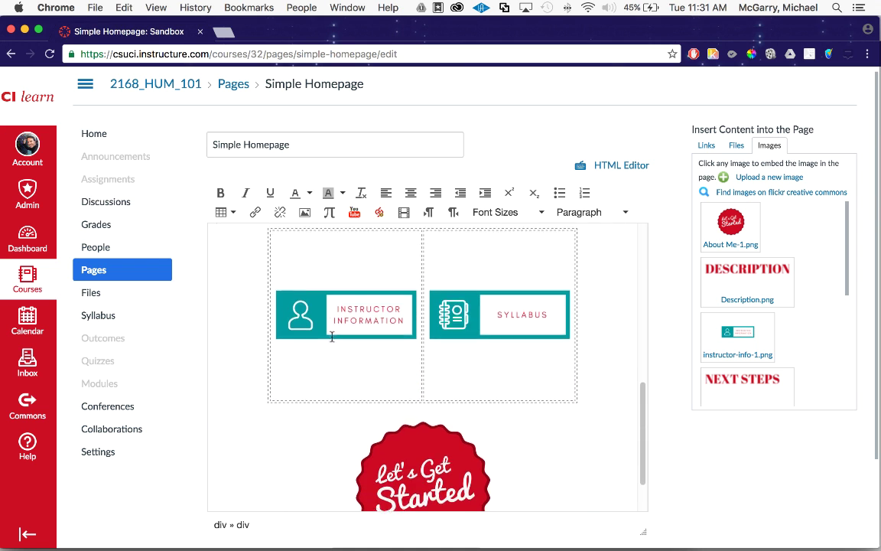
{"action": "scroll", "coordinate": [332, 337], "scroll_direction": "down", "scroll_amount": 1}
{"action": "scroll", "coordinate": [332, 336], "scroll_direction": "down", "scroll_amount": 1}
{"action": "scroll", "coordinate": [332, 336], "scroll_direction": "down", "scroll_amount": 1}
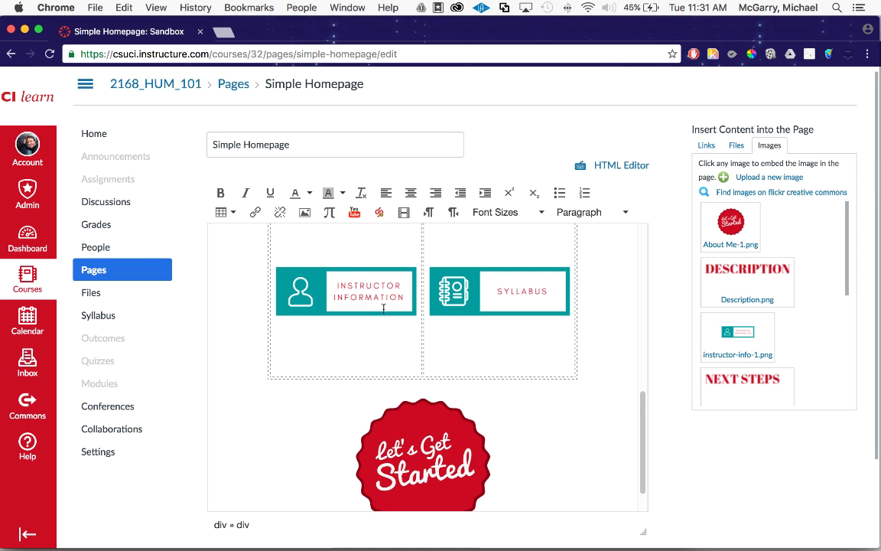
{"action": "left_click", "coordinate": [514, 295]}
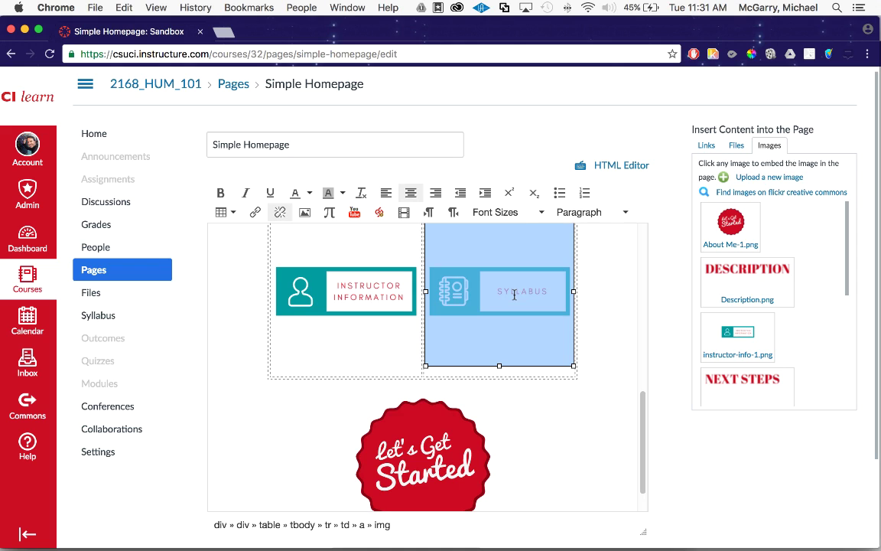
{"action": "left_click", "coordinate": [702, 147]}
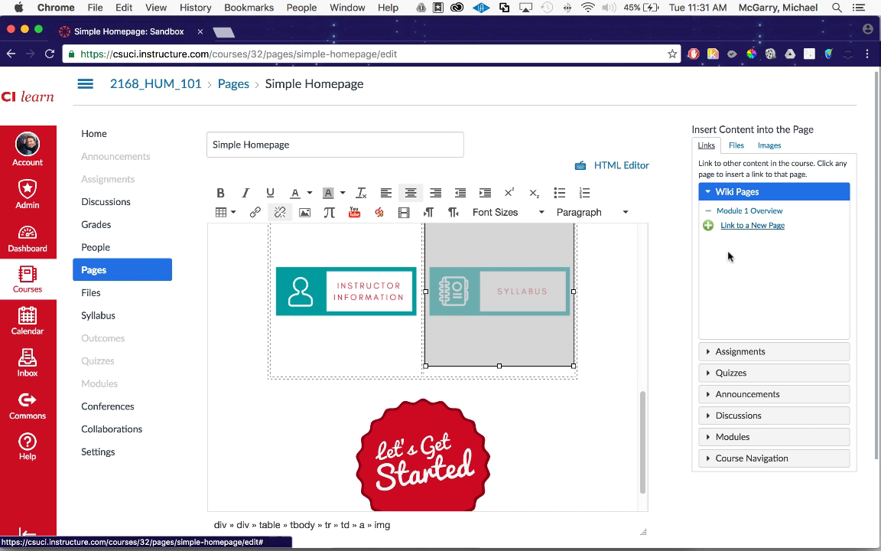
{"action": "left_click", "coordinate": [751, 460]}
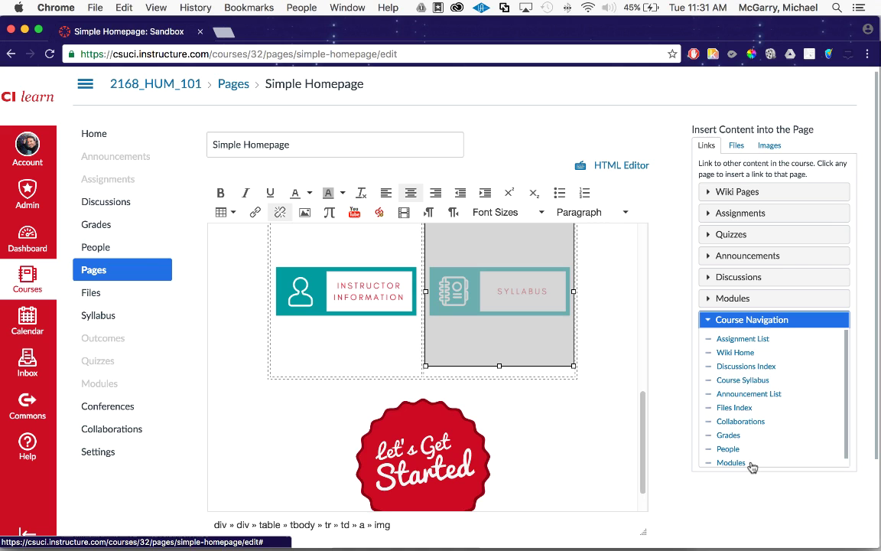
{"action": "left_click", "coordinate": [743, 381]}
{"action": "left_click", "coordinate": [353, 297]}
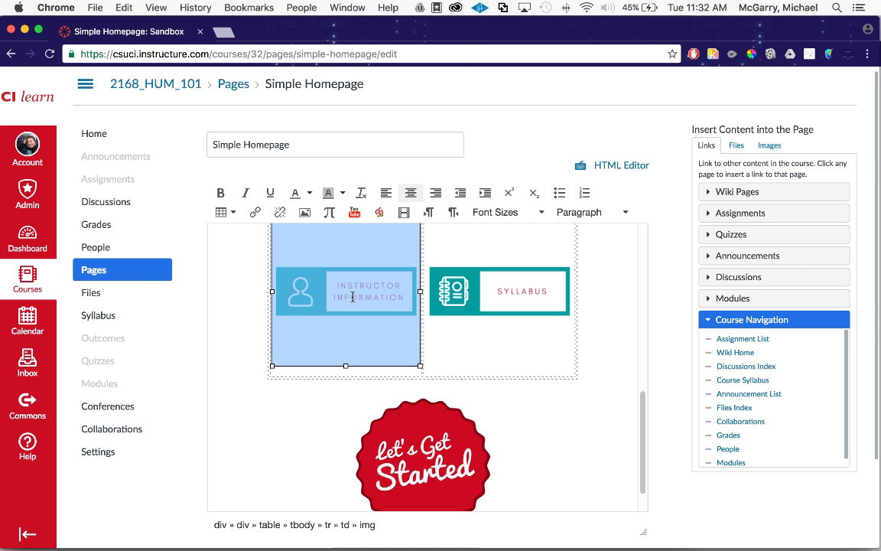
Step: Link the selected graphic to a new wiki page named 'Instructor Information'
{"action": "left_click", "coordinate": [792, 197]}
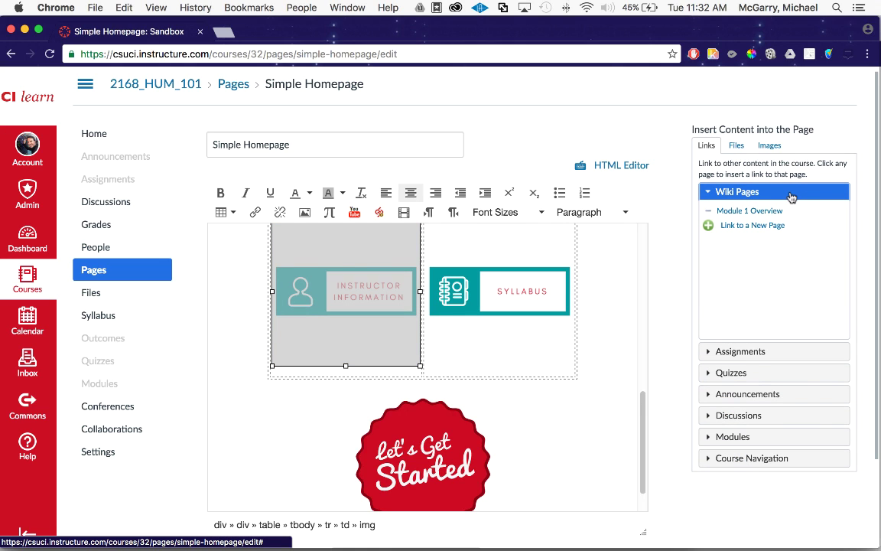
{"action": "left_click", "coordinate": [757, 227]}
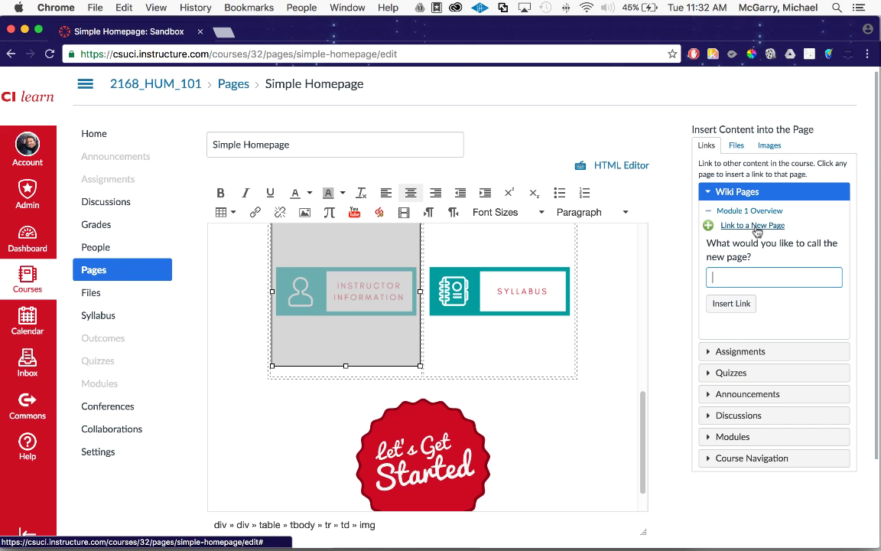
{"action": "type", "text": "Instructo"}
{"action": "type", "text": "r Informati"}
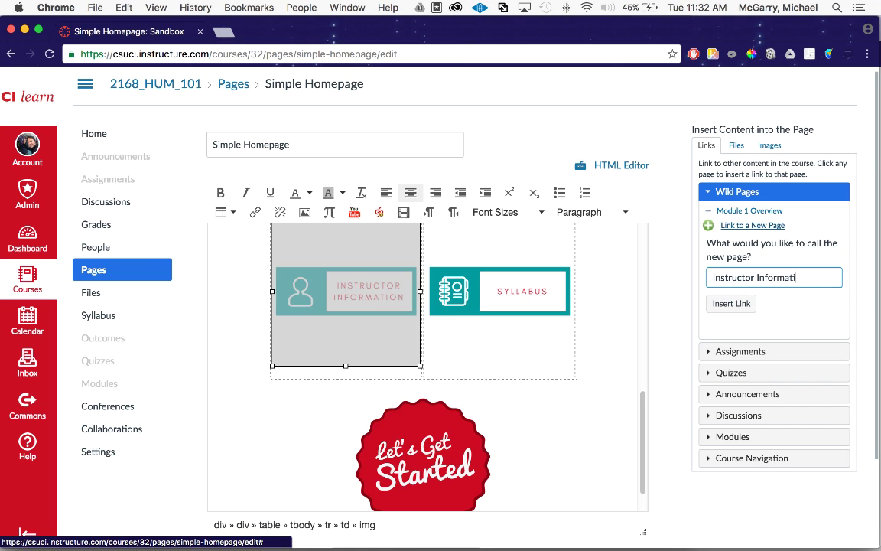
{"action": "type", "text": "on"}
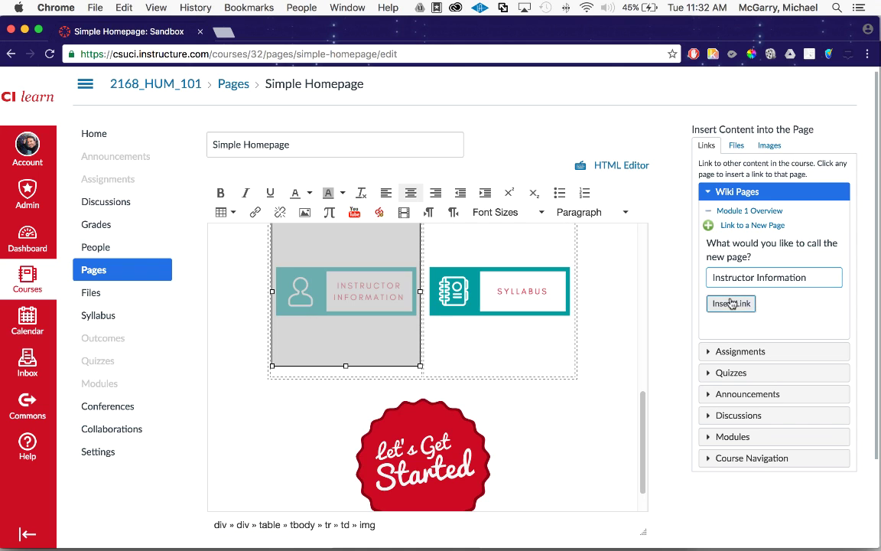
{"action": "left_click", "coordinate": [731, 303]}
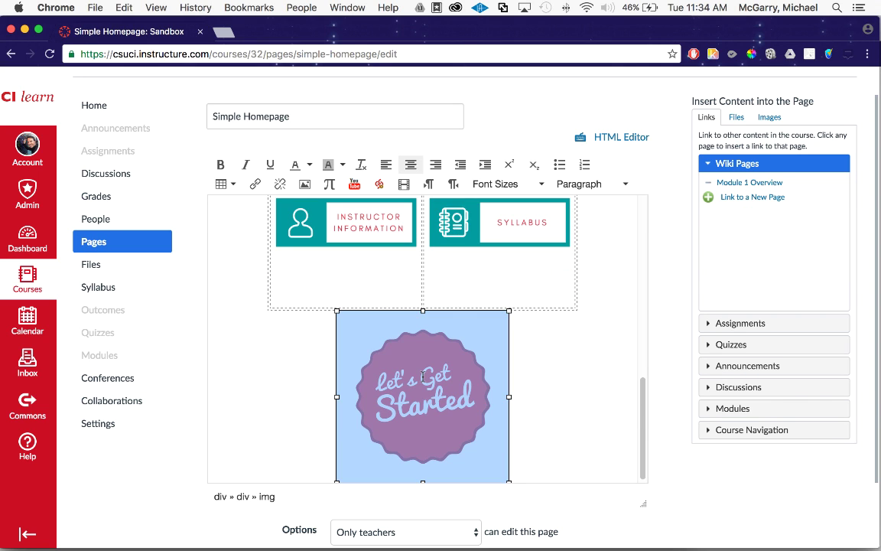
Step: Deselect the graphic and Save & Publish the edited Simple Homepage
{"action": "left_click", "coordinate": [581, 389]}
{"action": "scroll", "coordinate": [580, 388], "scroll_direction": "down", "scroll_amount": 2}
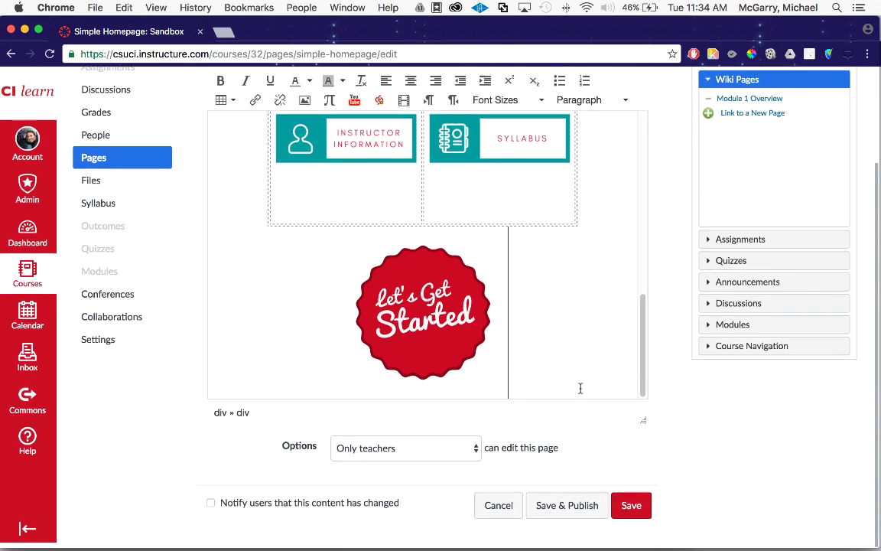
{"action": "left_click", "coordinate": [586, 521]}
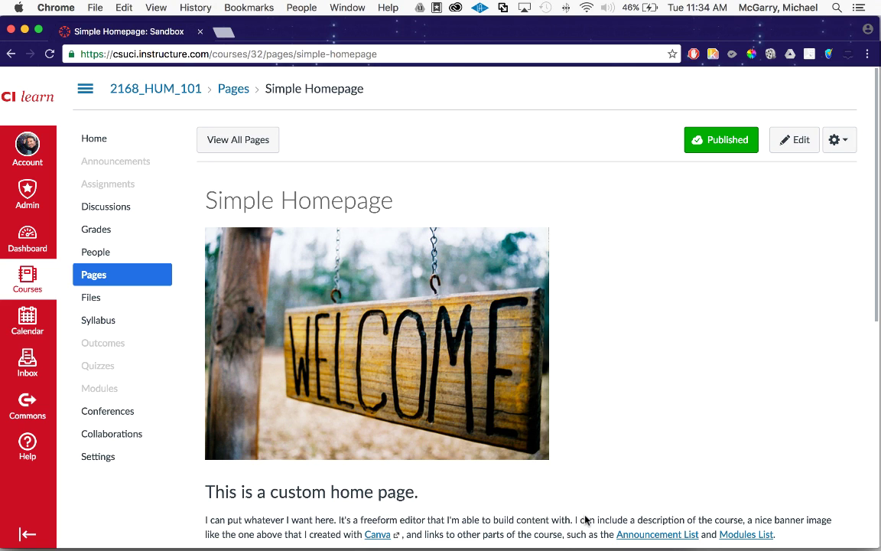
Step: From the full Pages list, set Simple Homepage to Use as Front Page
{"action": "left_click", "coordinate": [244, 143]}
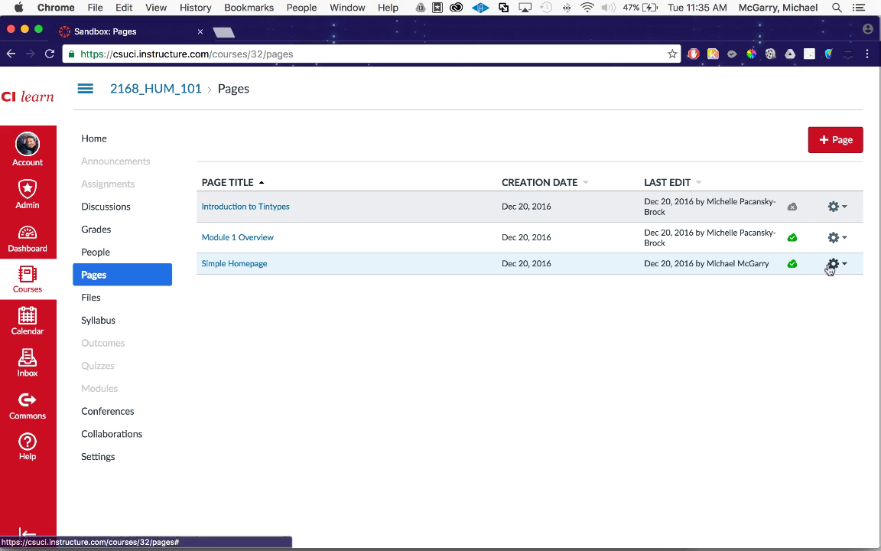
{"action": "left_click", "coordinate": [840, 265]}
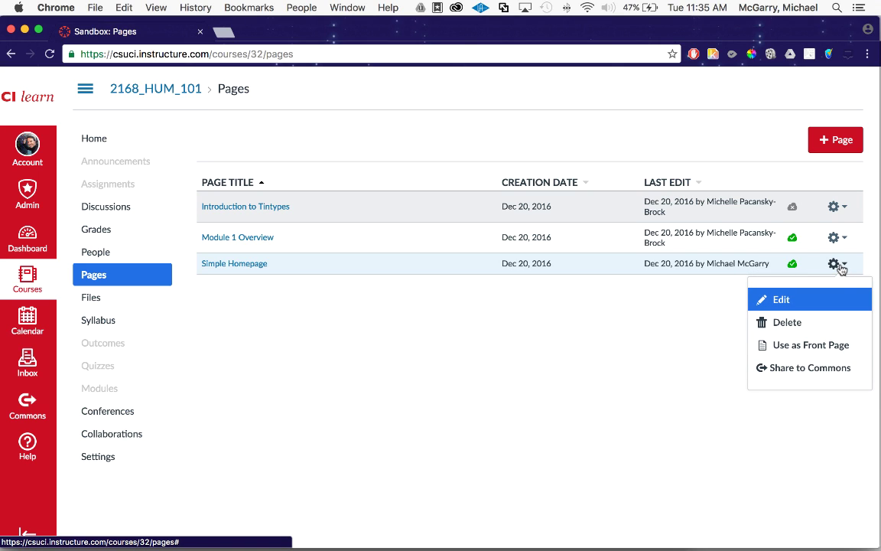
{"action": "left_click", "coordinate": [846, 346]}
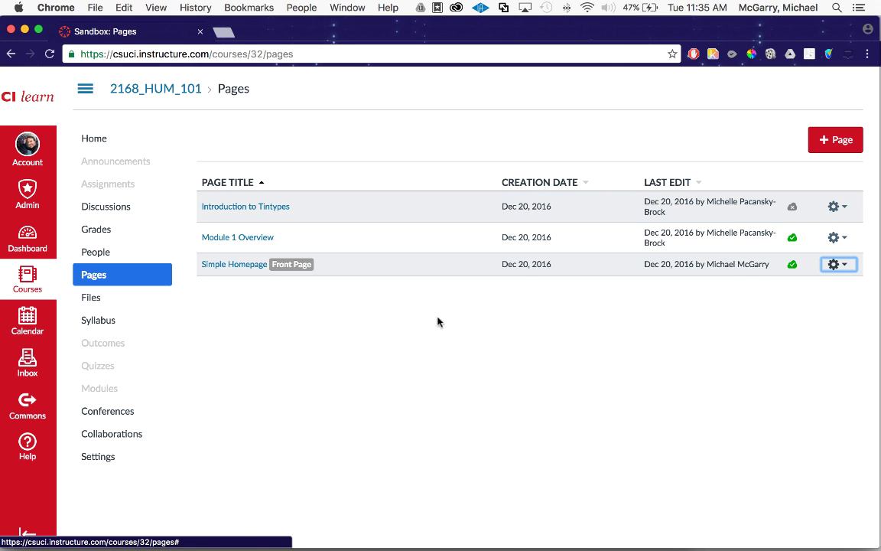
Step: Set the Sandbox course home page to show the Pages Front Page
{"action": "left_click", "coordinate": [113, 146]}
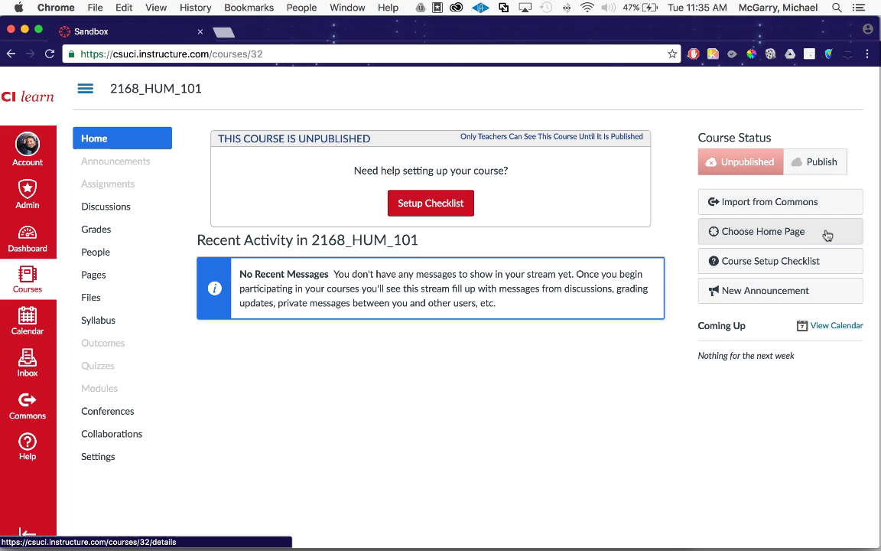
{"action": "left_click", "coordinate": [827, 235]}
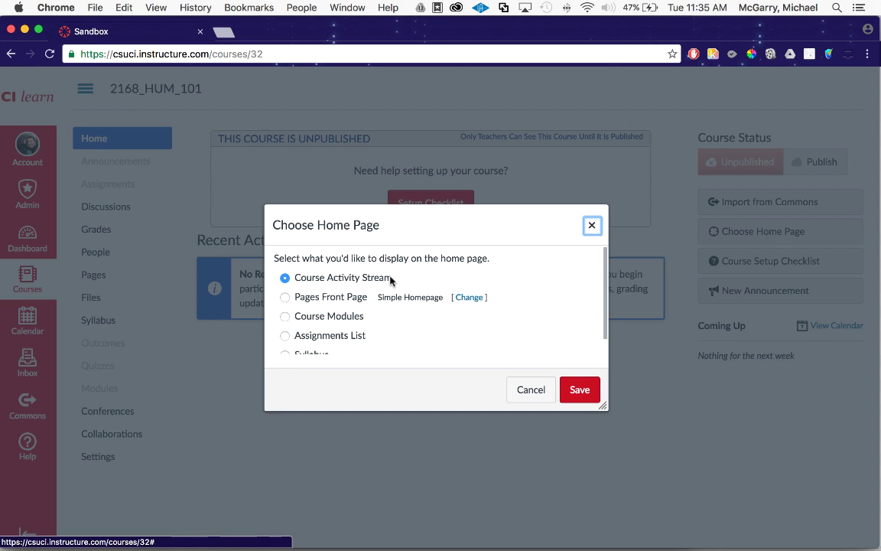
{"action": "left_click", "coordinate": [285, 298]}
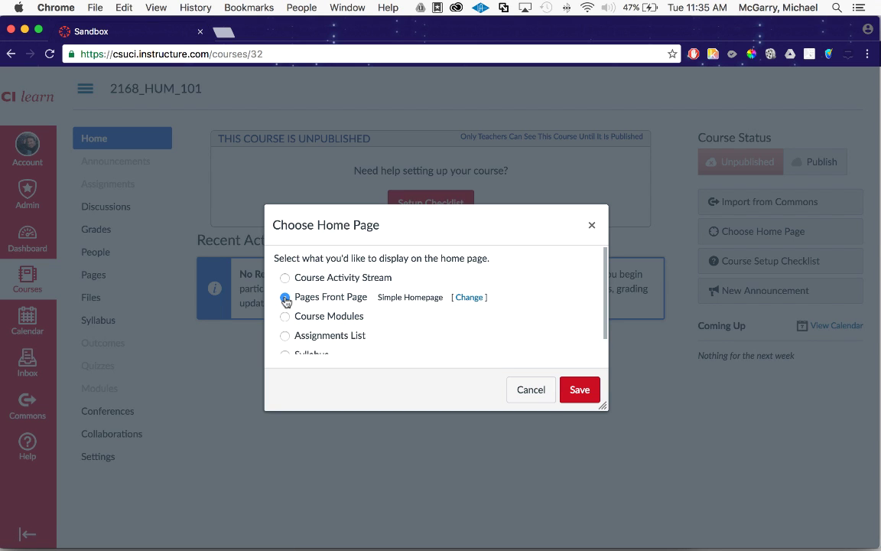
{"action": "left_click", "coordinate": [581, 391]}
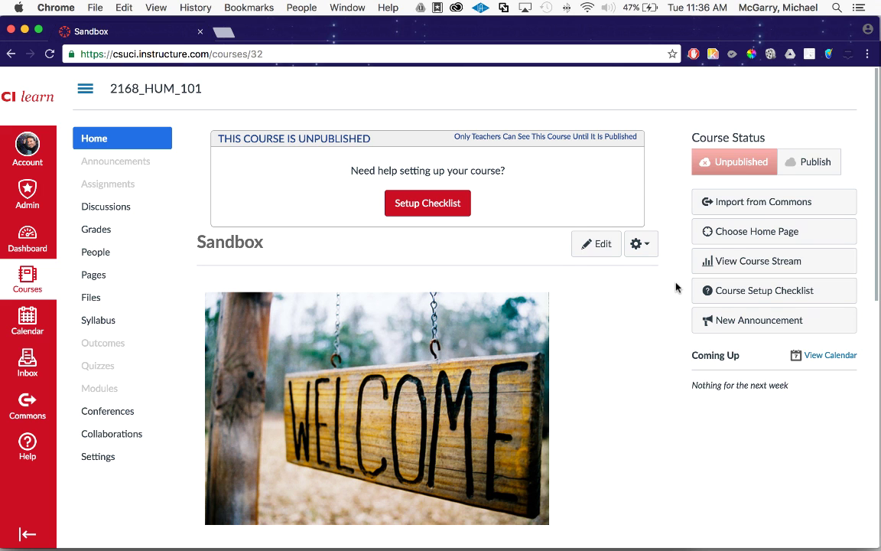
{"action": "scroll", "coordinate": [676, 287], "scroll_direction": "down", "scroll_amount": 3}
{"action": "scroll", "coordinate": [677, 287], "scroll_direction": "down", "scroll_amount": 3}
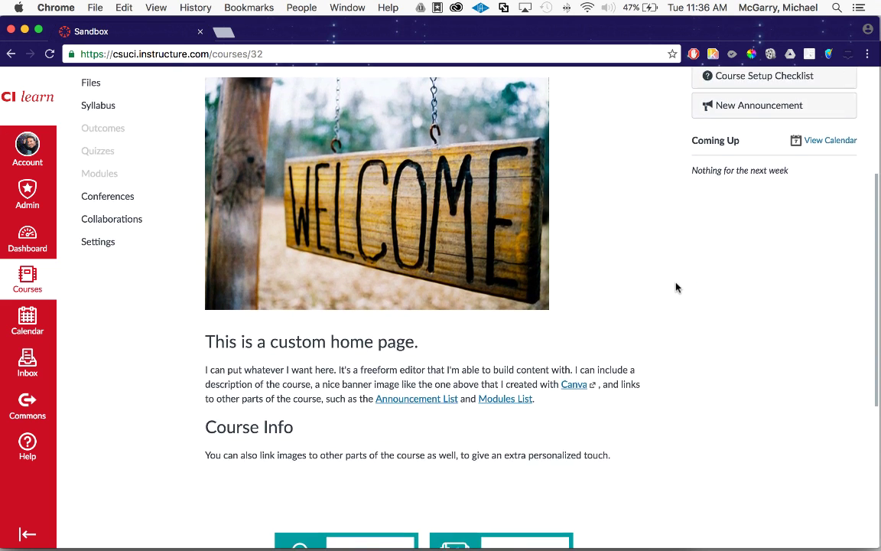
{"action": "scroll", "coordinate": [676, 287], "scroll_direction": "down", "scroll_amount": 3}
{"action": "scroll", "coordinate": [676, 287], "scroll_direction": "down", "scroll_amount": 2}
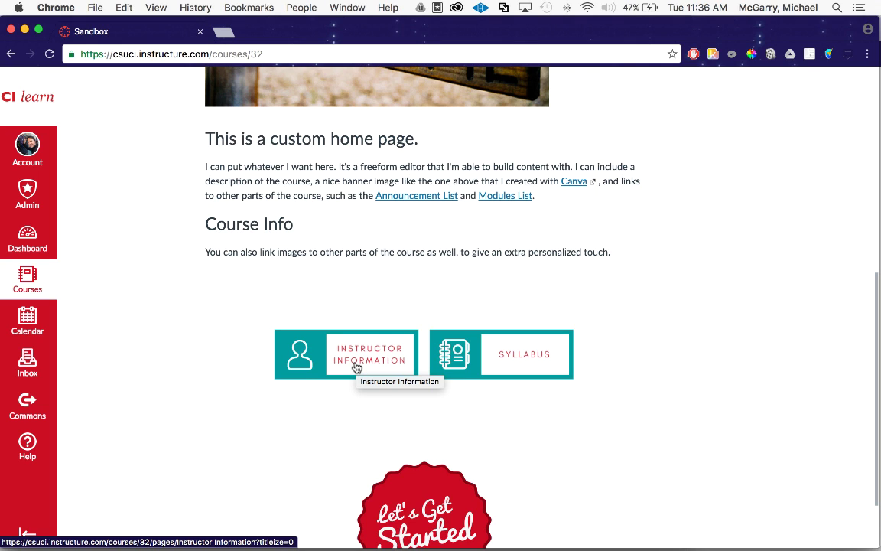
{"action": "left_click", "coordinate": [355, 368]}
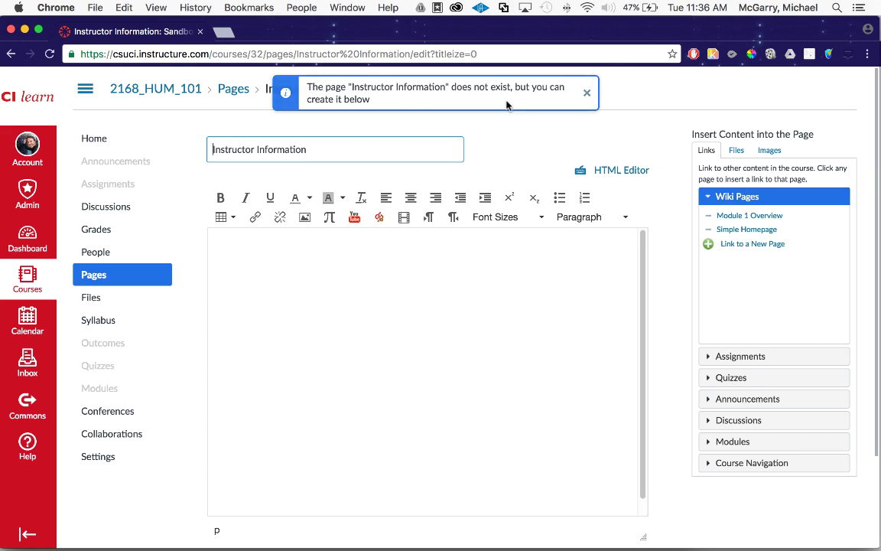
{"action": "left_click", "coordinate": [469, 286]}
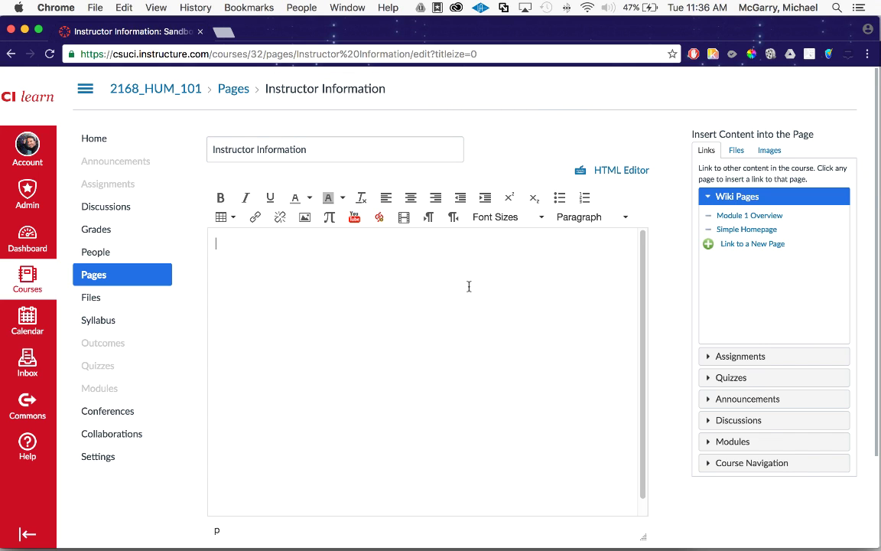